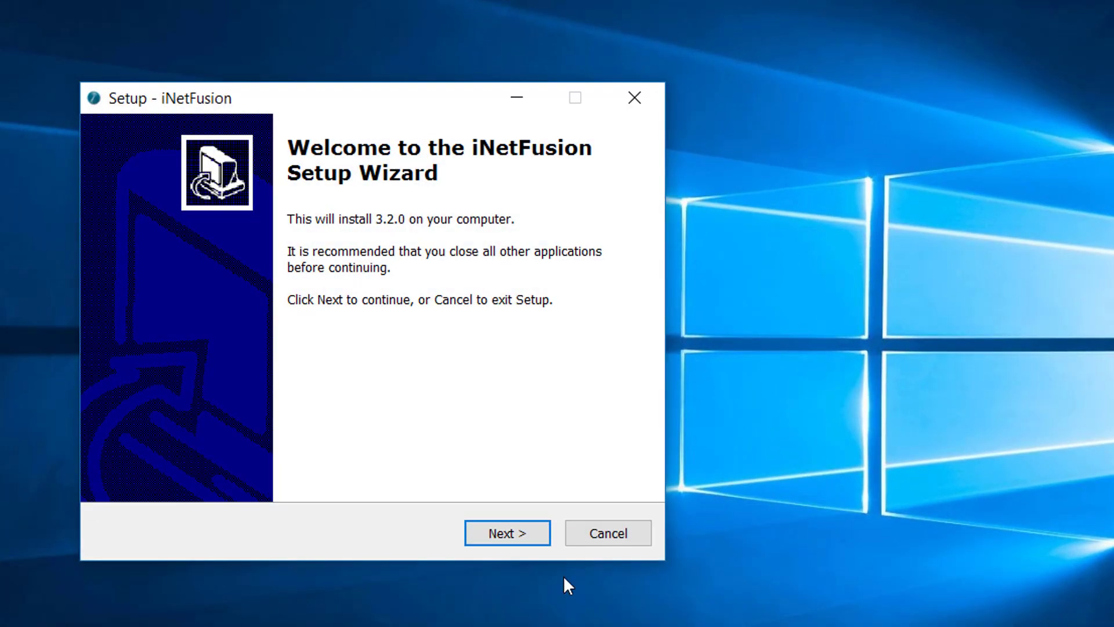
# - Install iNetFusion into the default C:\Program Files\EndpointDynamics folder
pyautogui.click(488, 523)
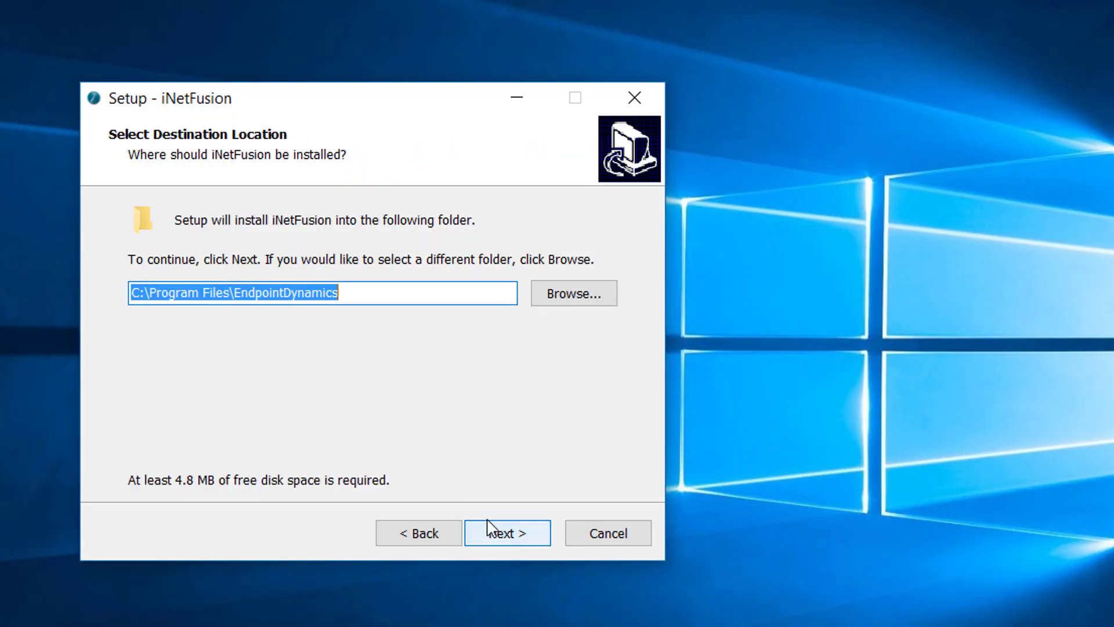
pyautogui.click(488, 525)
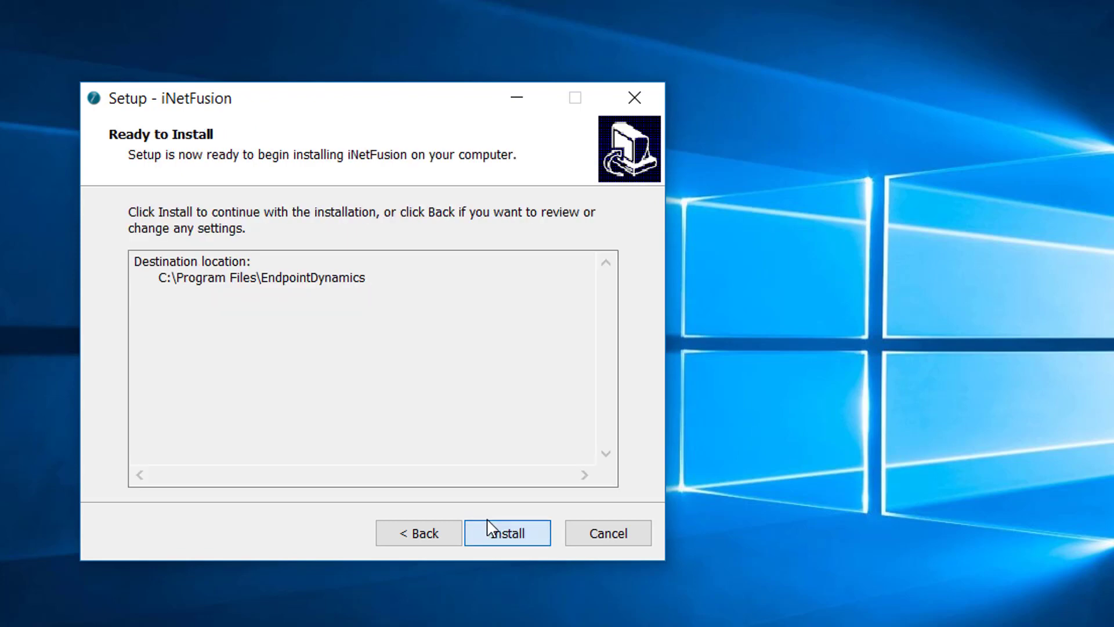
pyautogui.click(488, 526)
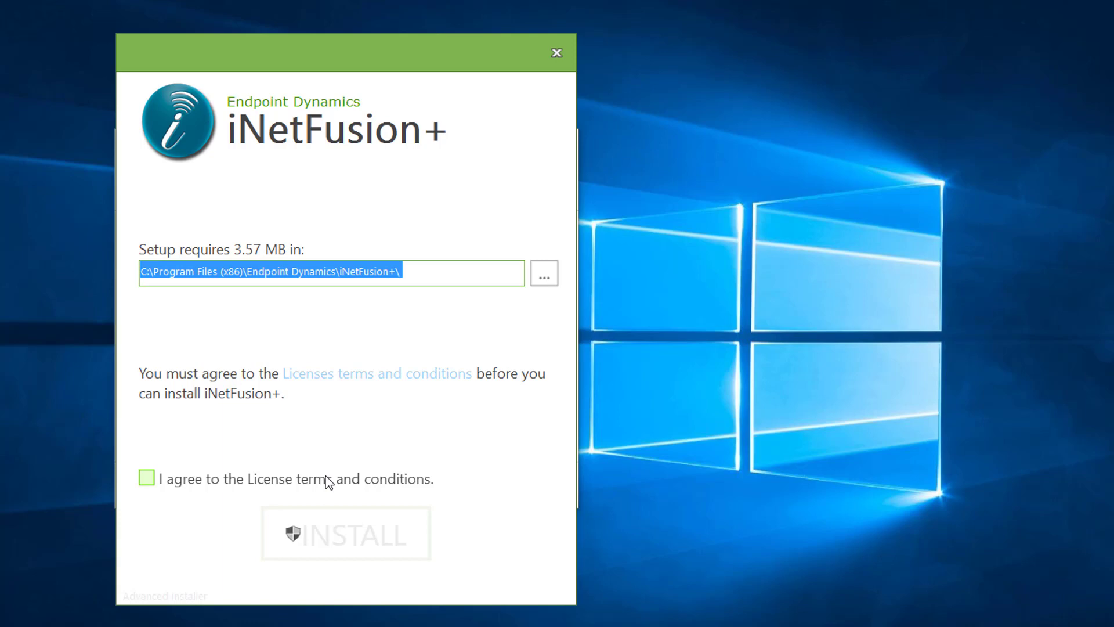
# - Accept the license terms, install iNetFusion+, and finish both the installer and Setup wizard
pyautogui.click(148, 478)
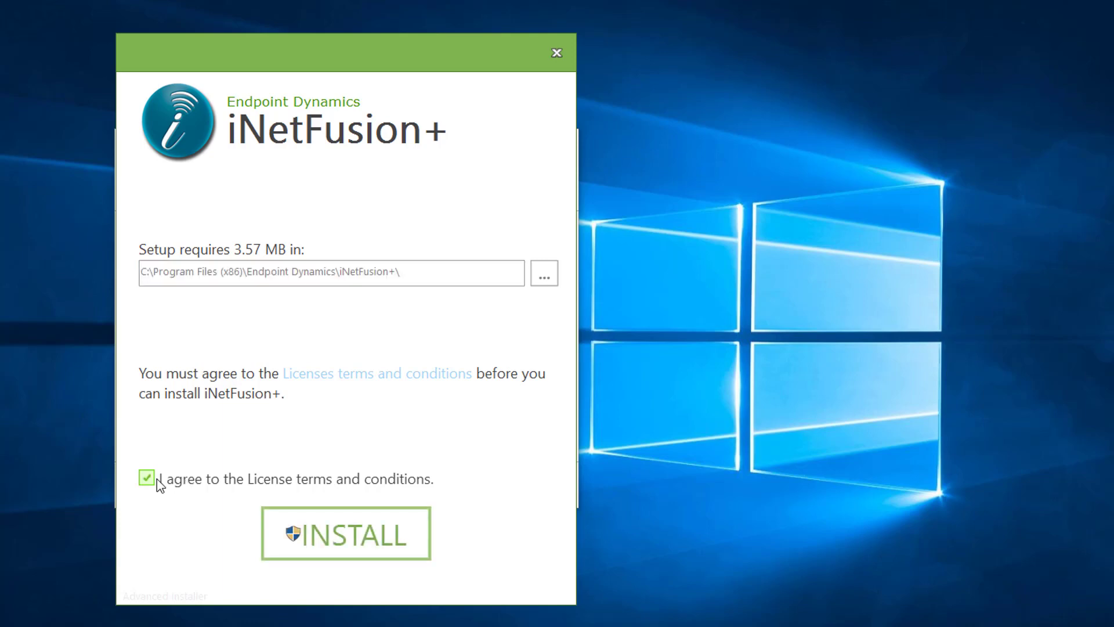
pyautogui.click(341, 550)
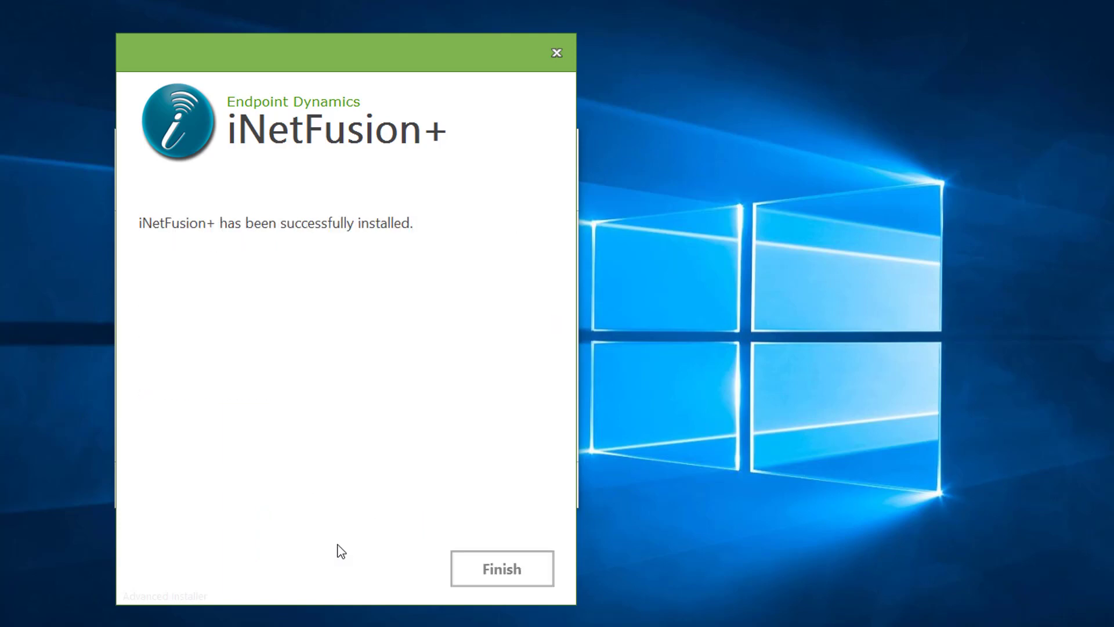
pyautogui.click(481, 576)
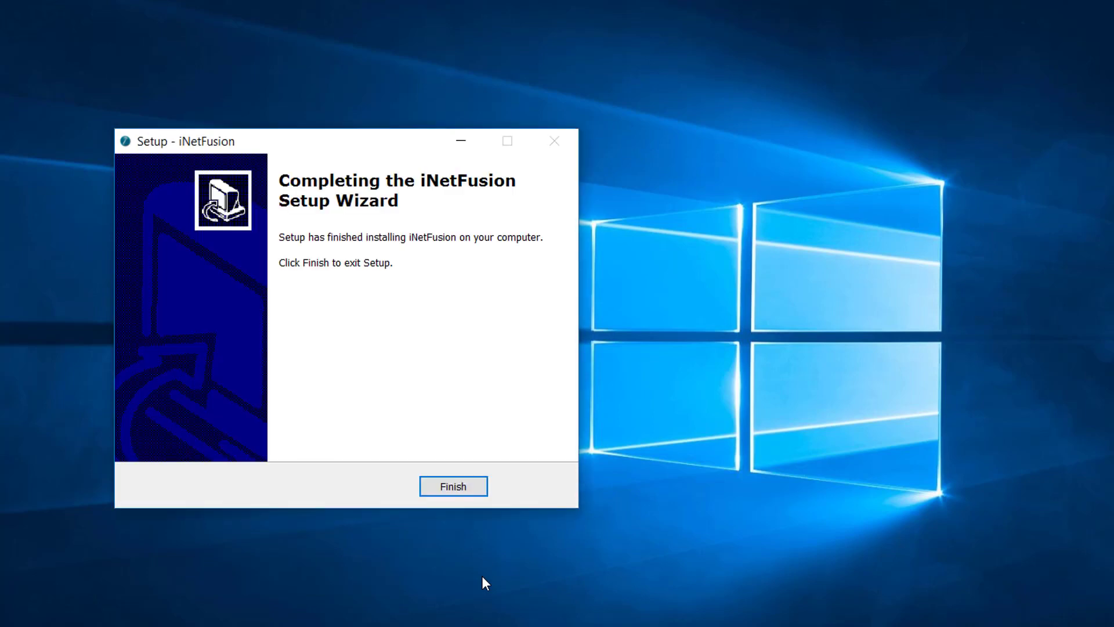
pyautogui.click(458, 478)
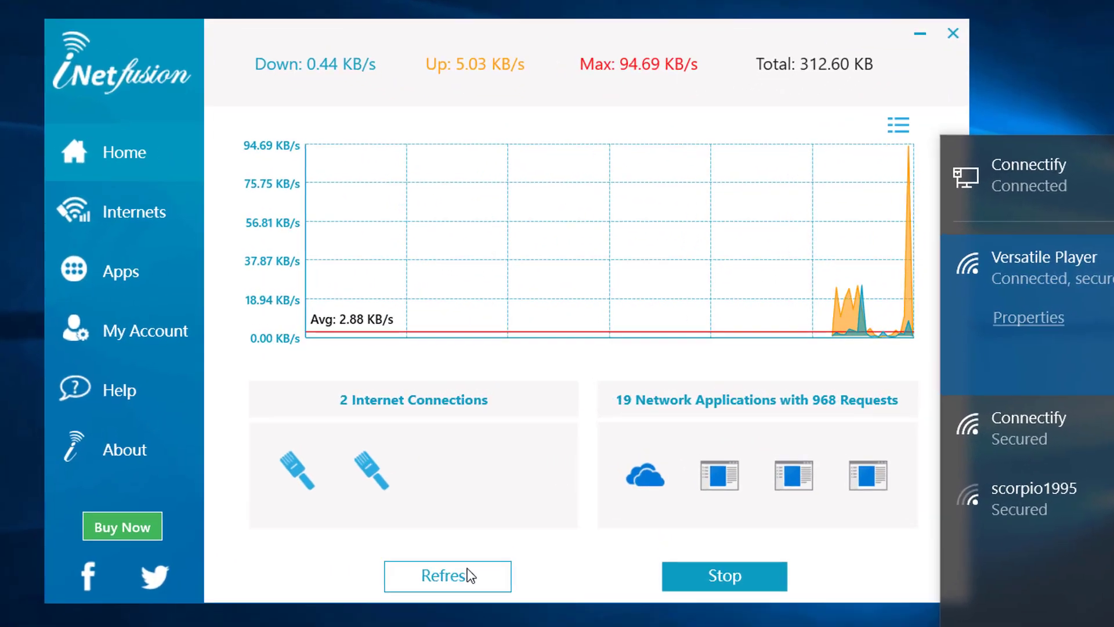
# - Refresh the Home dashboard so it counts the new WiFi link among 3 Internet connections
pyautogui.click(531, 479)
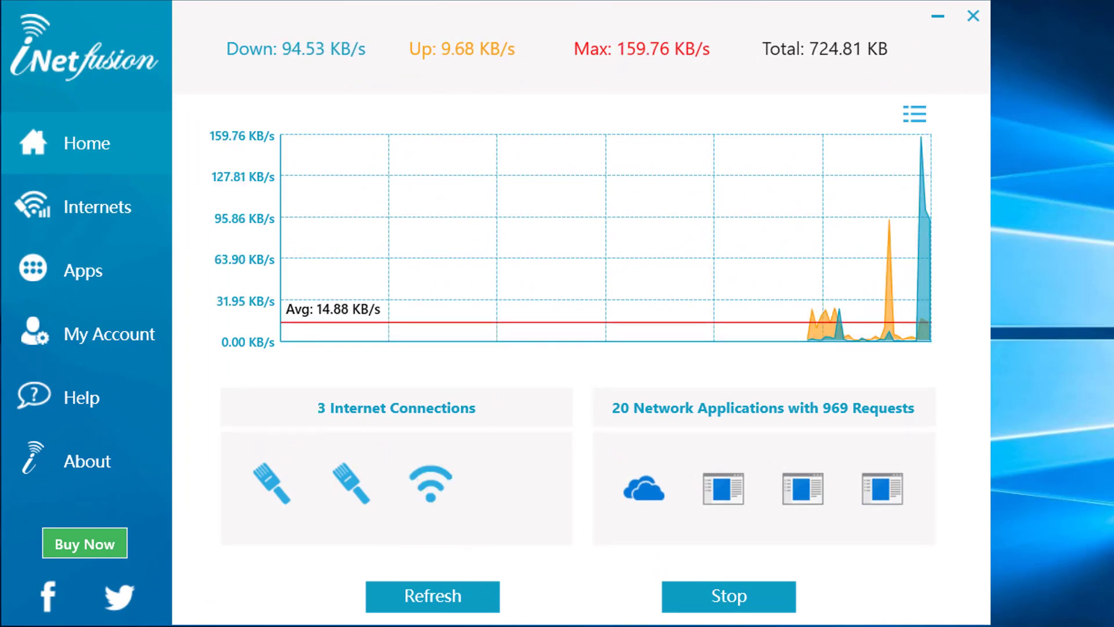
# - Show the Internets page listing Ethernet 2, Ethernet and WiFi with speeds and IP addresses
pyautogui.click(117, 216)
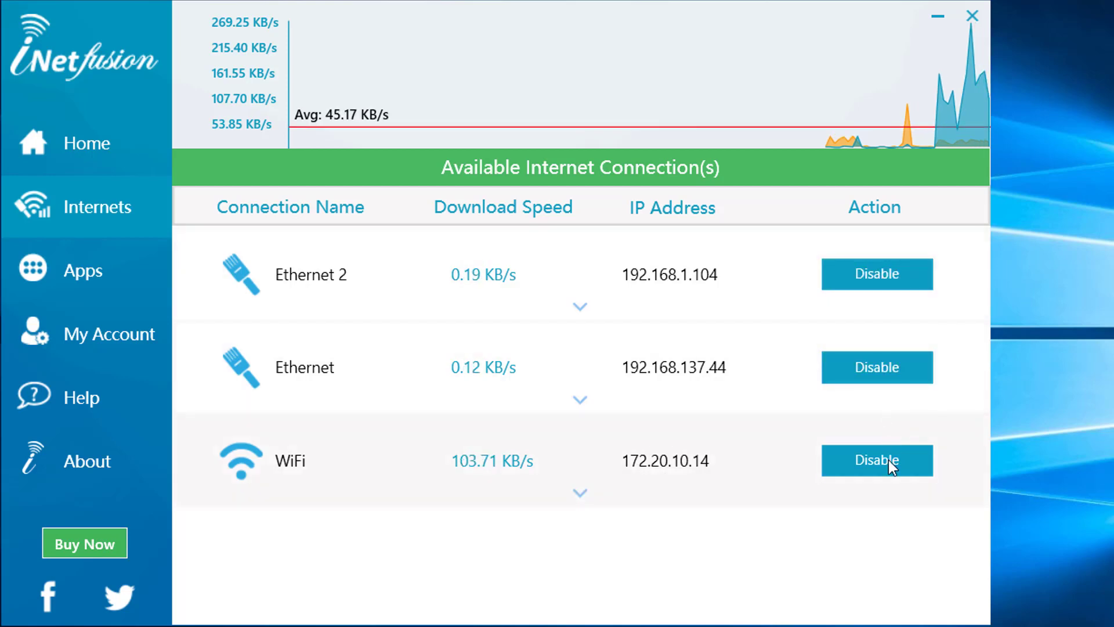
# - Browse the Apps page's per-application network policy list
pyautogui.click(155, 263)
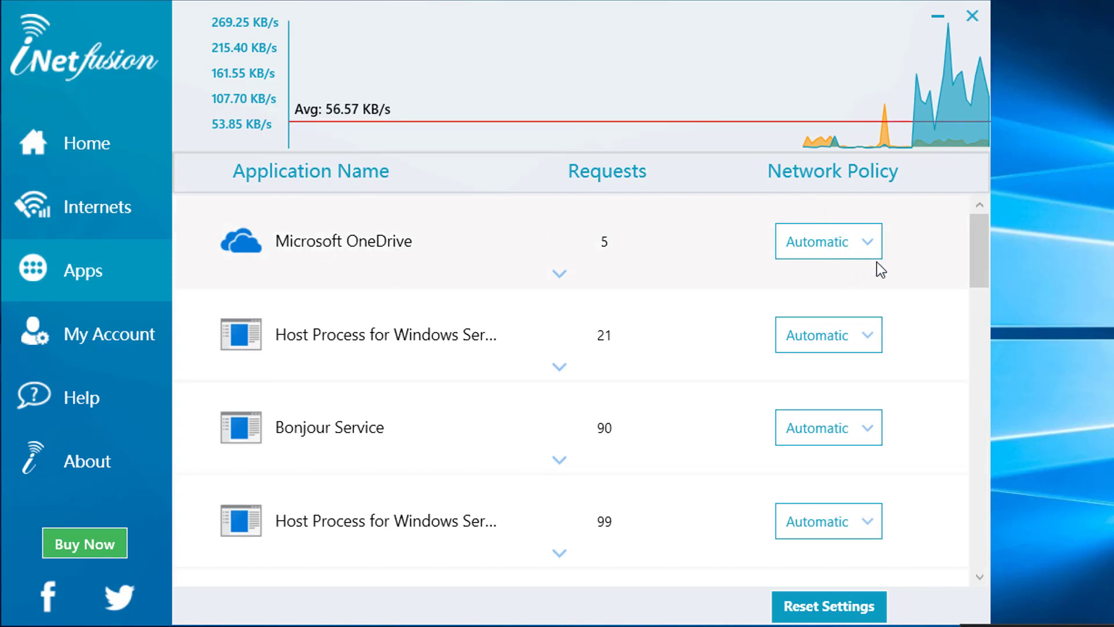
pyautogui.scroll(-3, 857, 362)
pyautogui.scroll(-5, 858, 363)
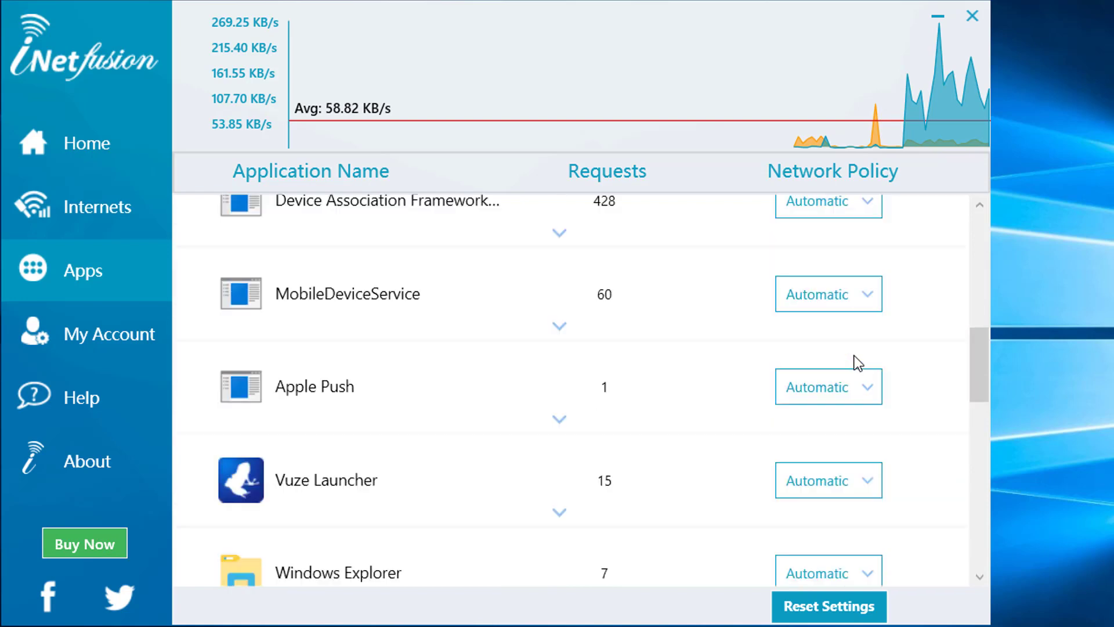
pyautogui.scroll(1, 858, 363)
pyautogui.scroll(9, 858, 363)
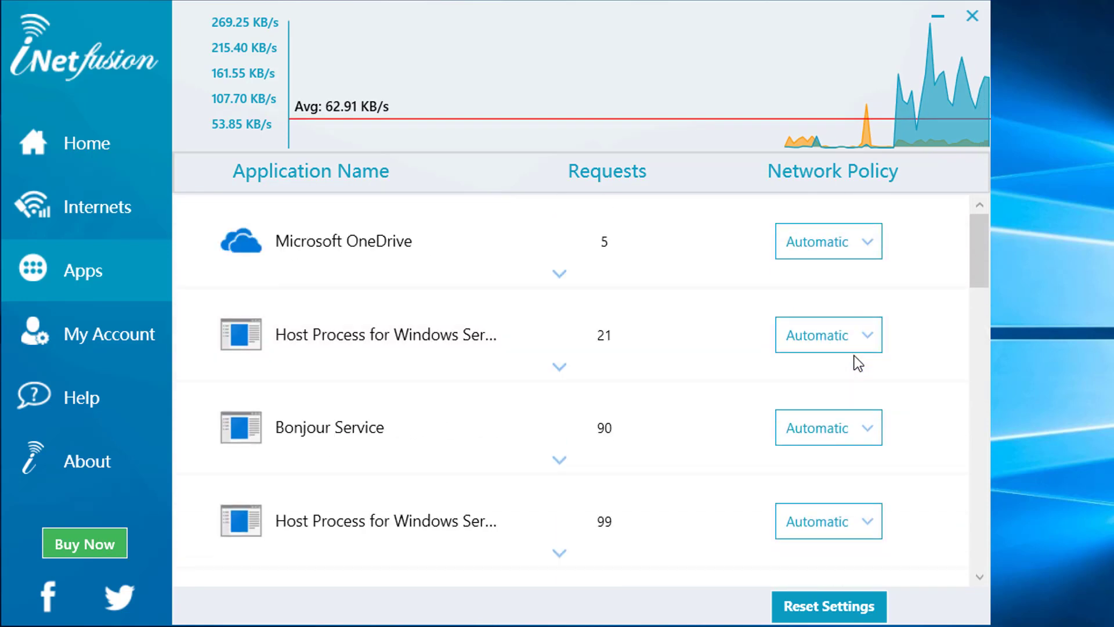
# - Check Microsoft OneDrive's policy options, leaving it on Automatic, then view the My Account page
pyautogui.click(838, 245)
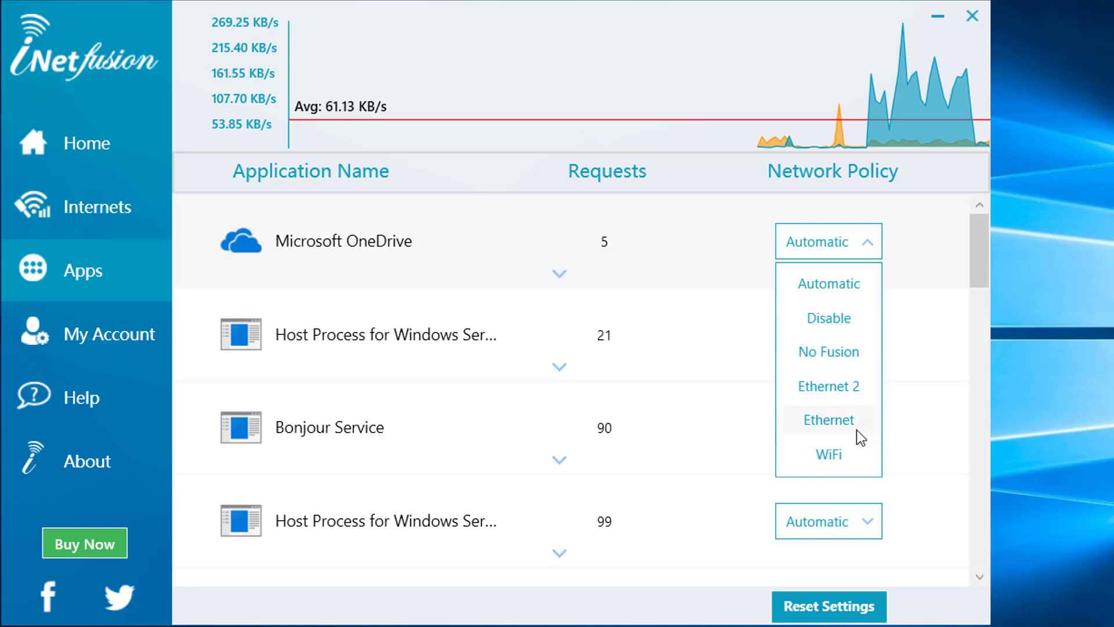
pyautogui.click(916, 231)
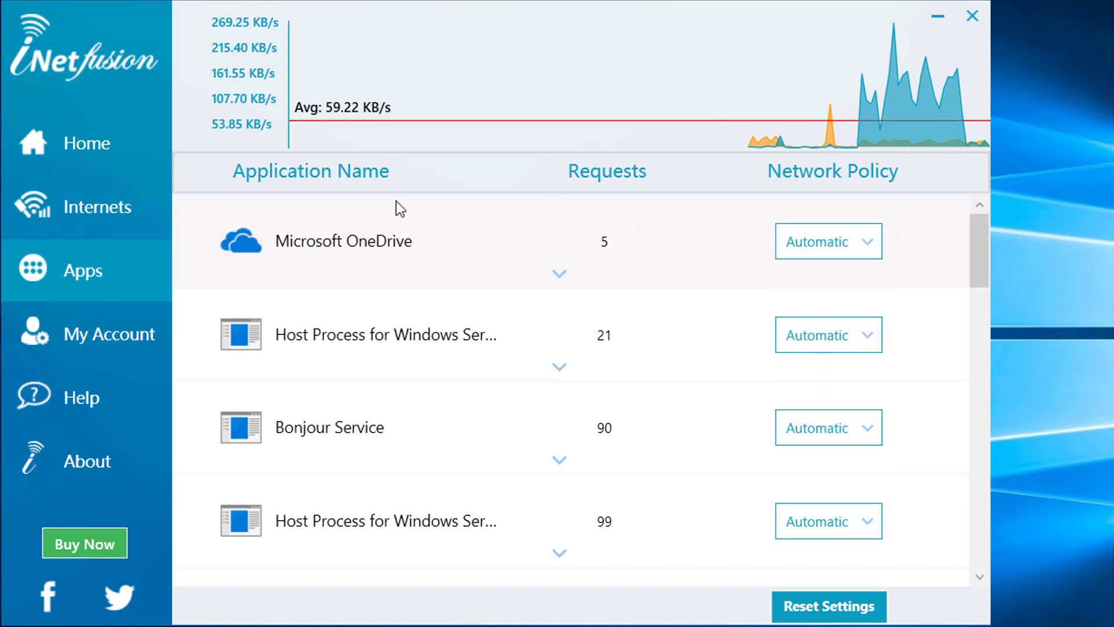
pyautogui.click(401, 209)
pyautogui.click(121, 347)
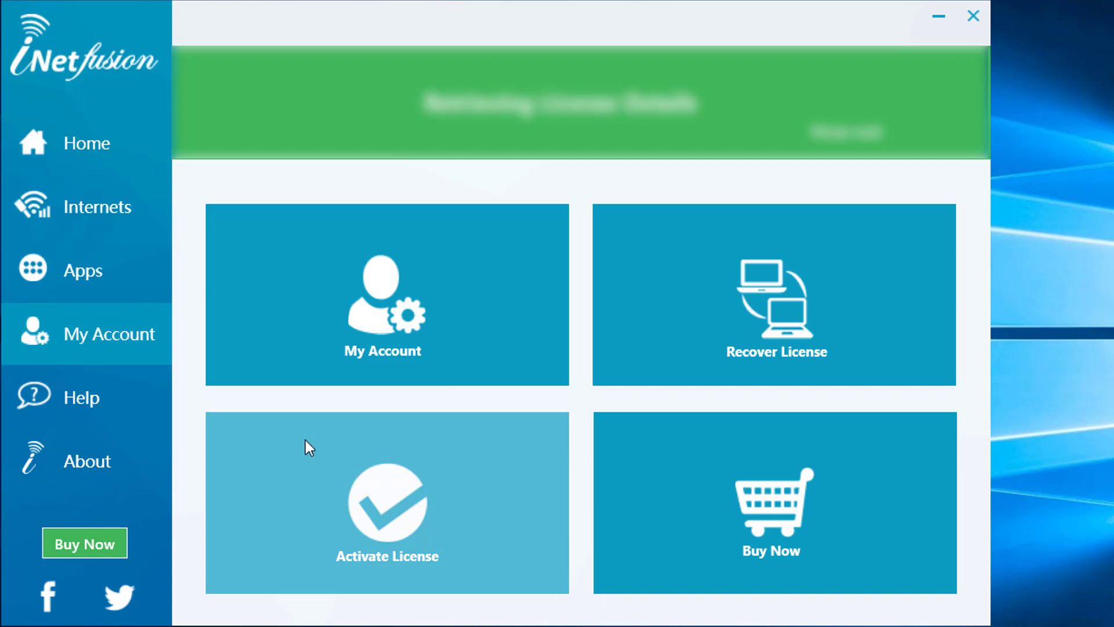
# - View the Help options and About info for Littlewolf 3.2.0, then return to Home
pyautogui.click(121, 416)
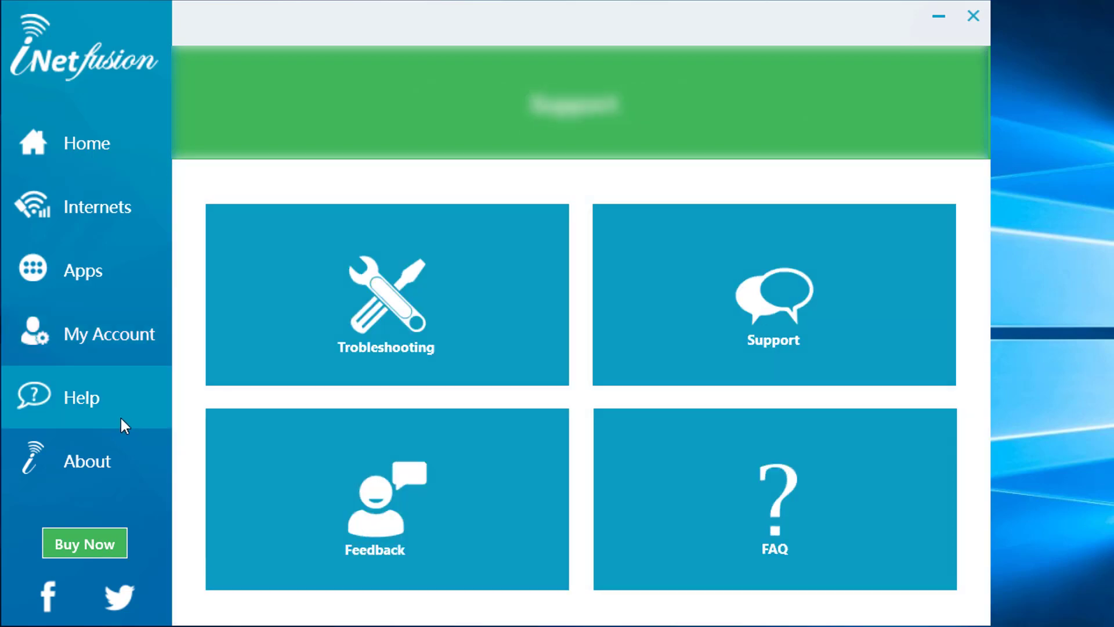
pyautogui.click(118, 461)
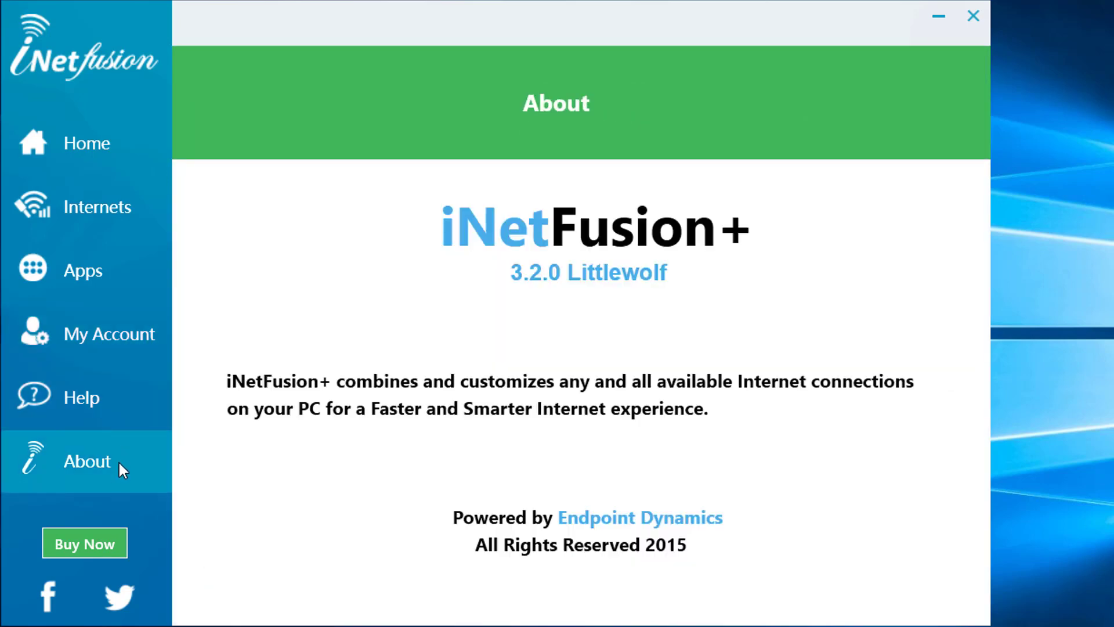
pyautogui.click(110, 151)
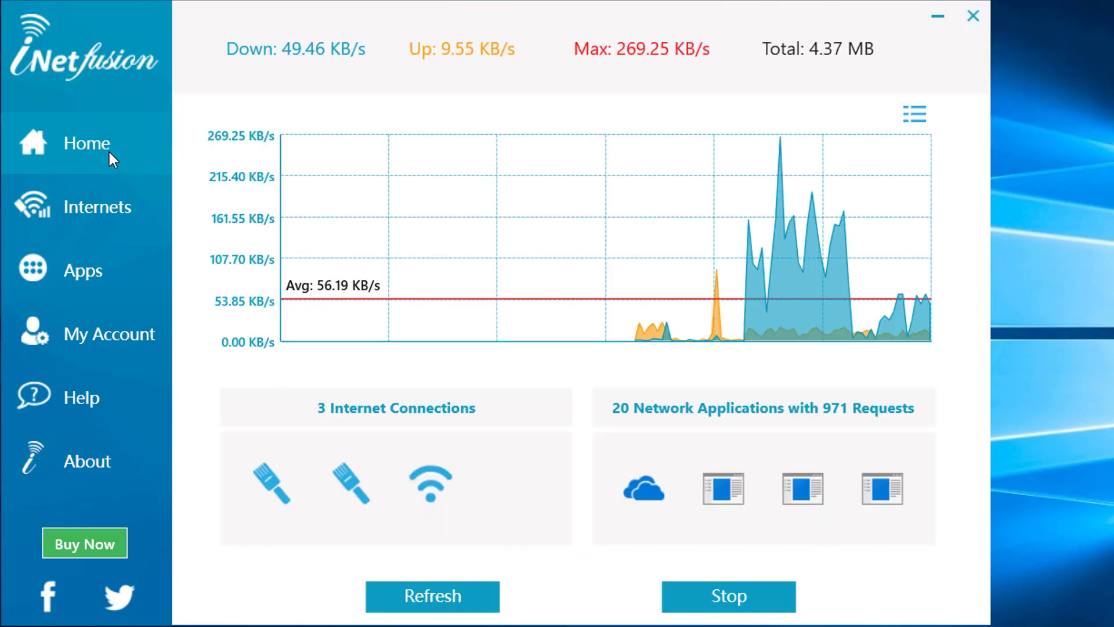
# - Refresh the Home dashboard statistics, now totalling 4.66 MB, across the 20 network applications
pyautogui.click(438, 606)
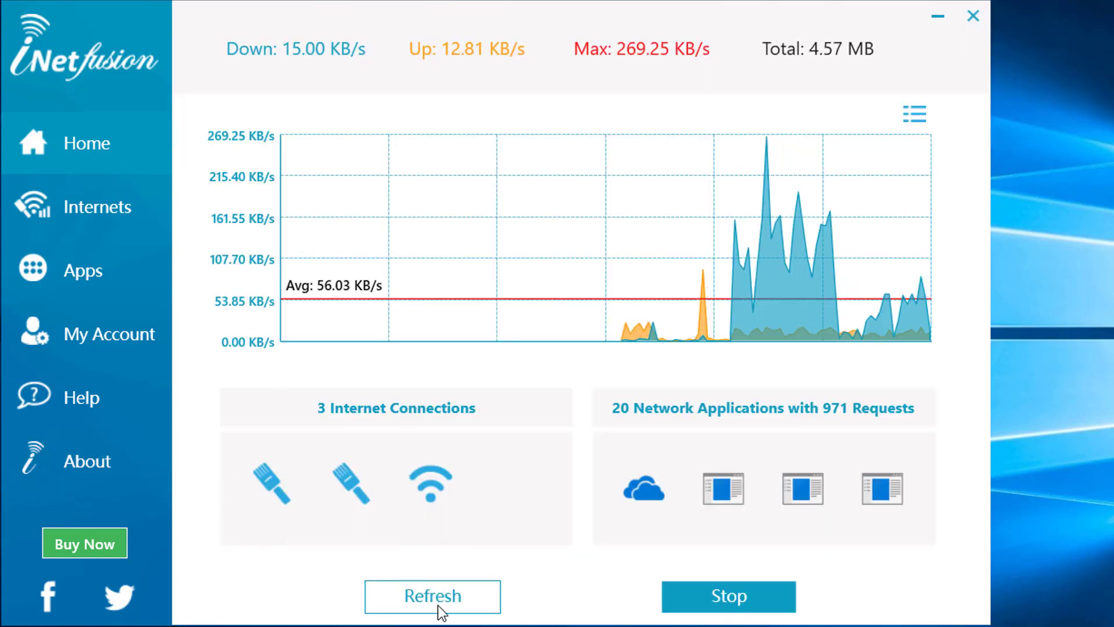
pyautogui.moveTo(677, 500)
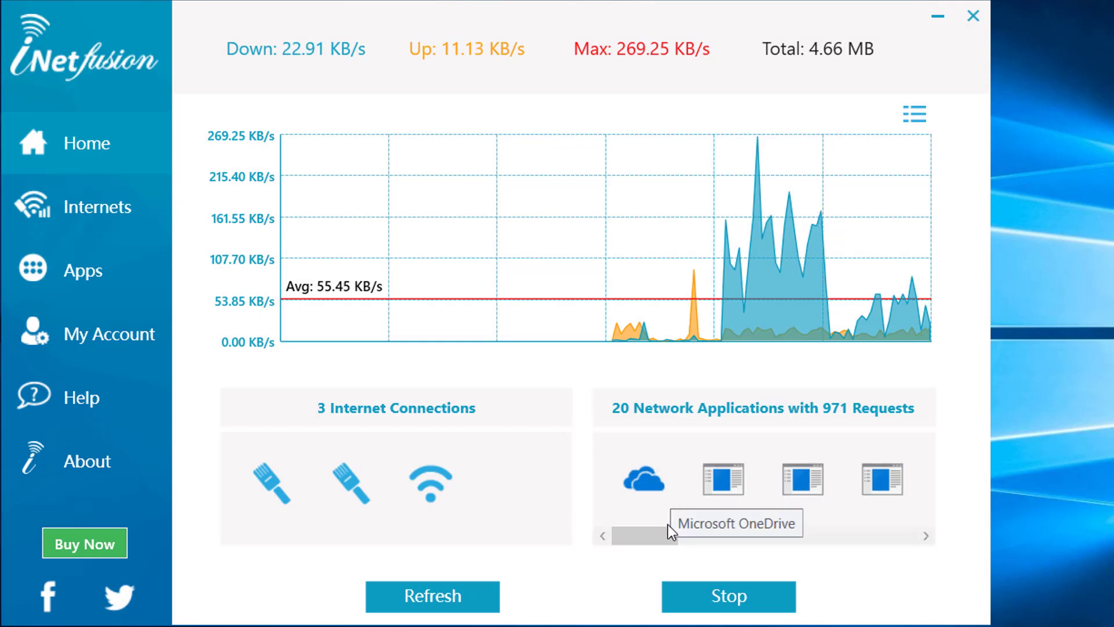